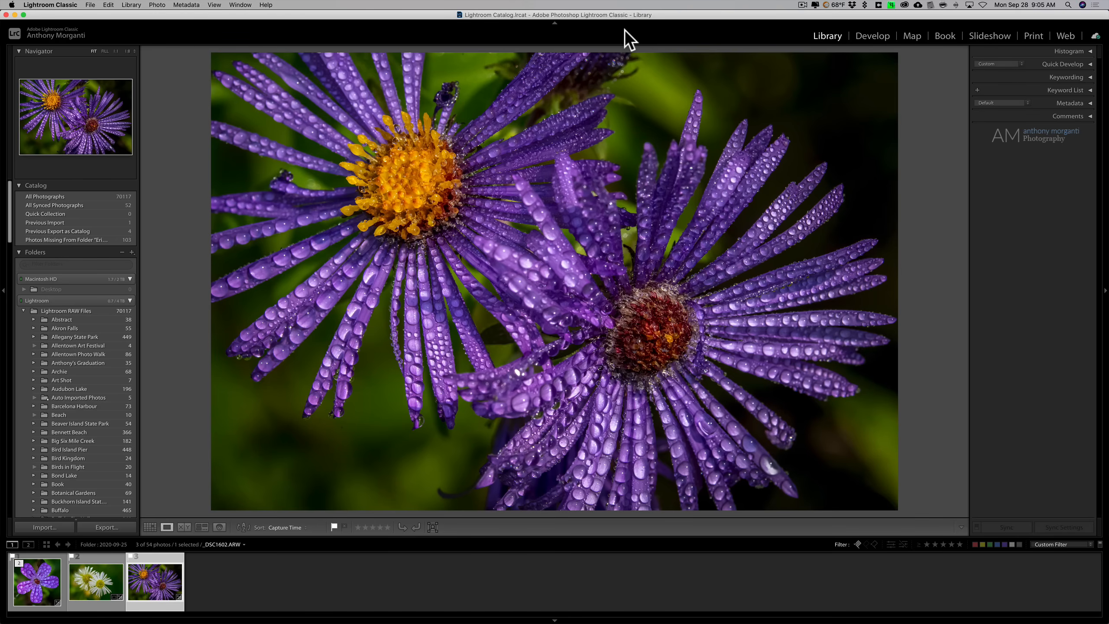
Browse back to the first photo in the filmstrip and return to the third, the two purple asters
key("Left")
key("Left")
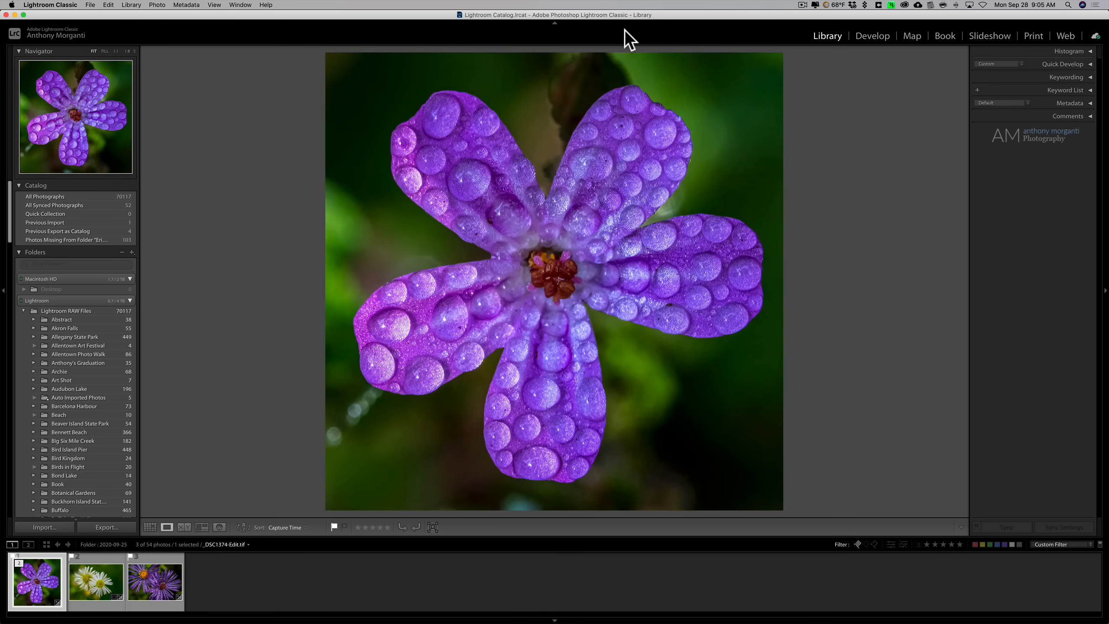
key("Right")
key("Right")
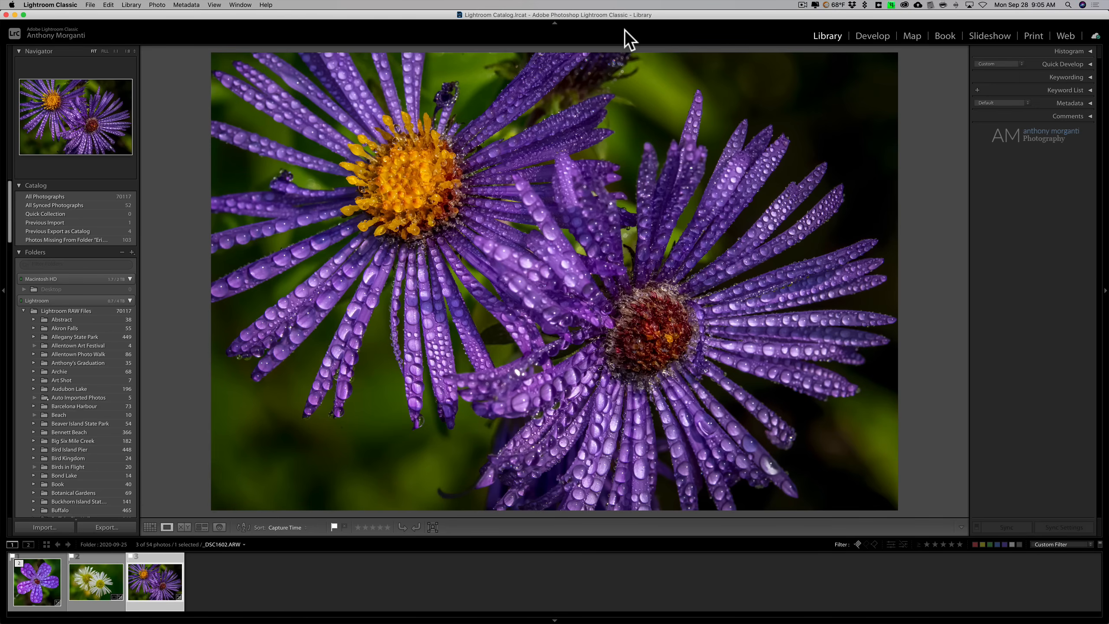
Examine the Build Previews choices in the photo import settings, keeping Standard, and cancel the import
left_click(44, 527)
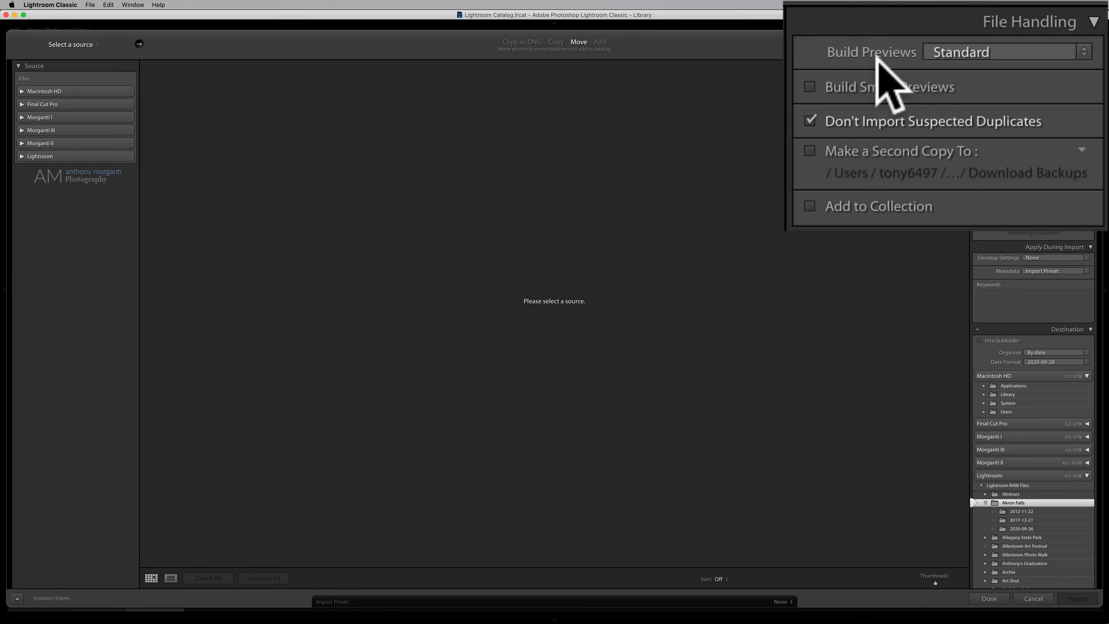
left_click(1017, 51)
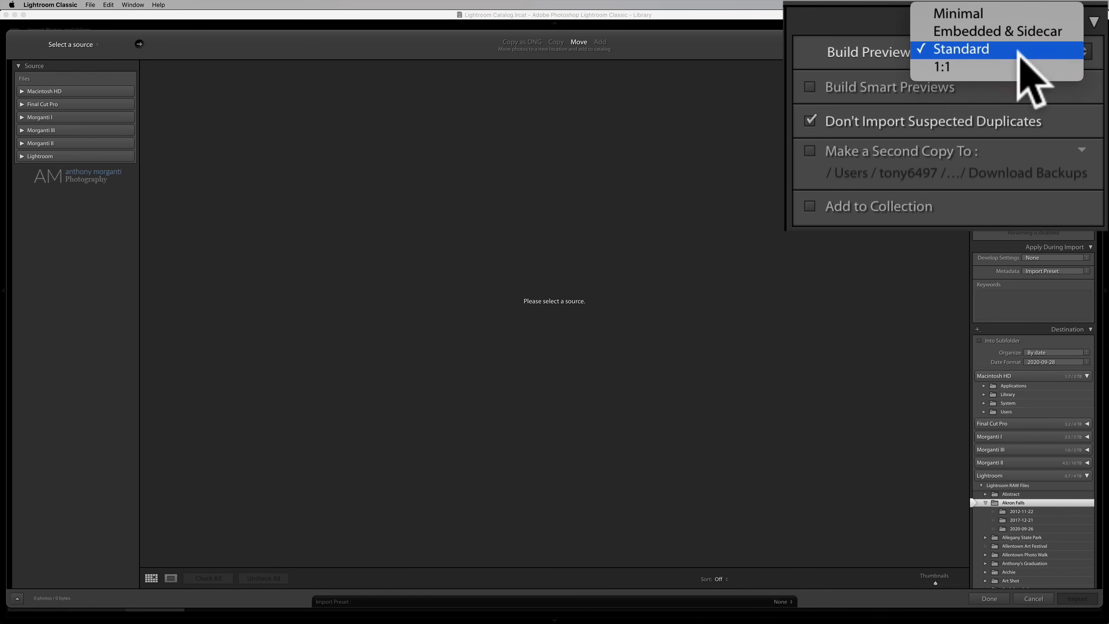
left_click(853, 38)
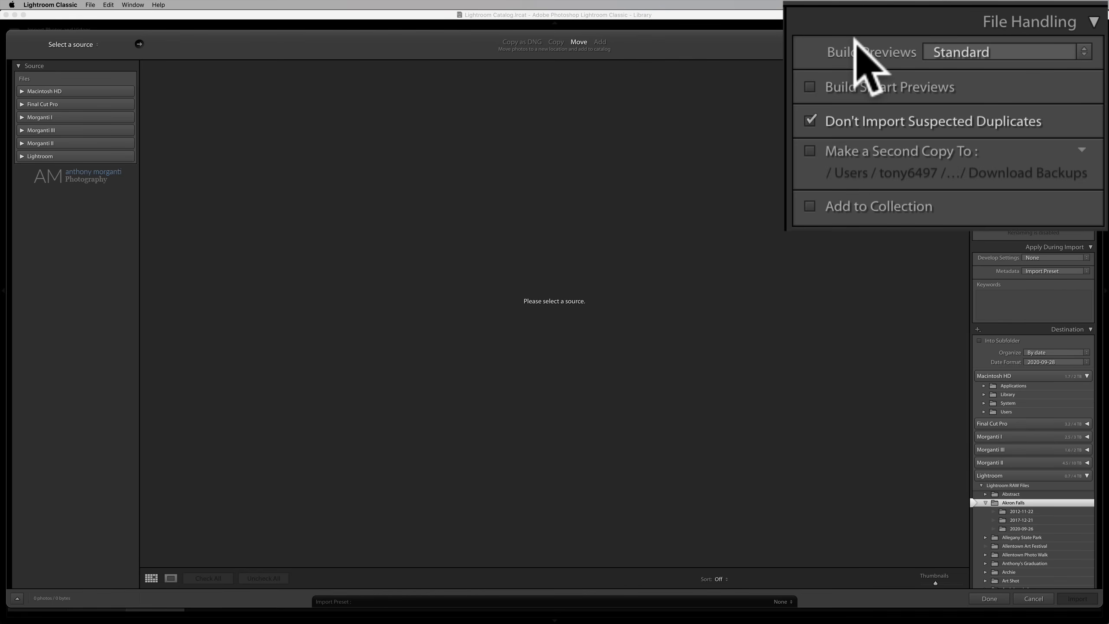
scroll(853, 38, "down", 3)
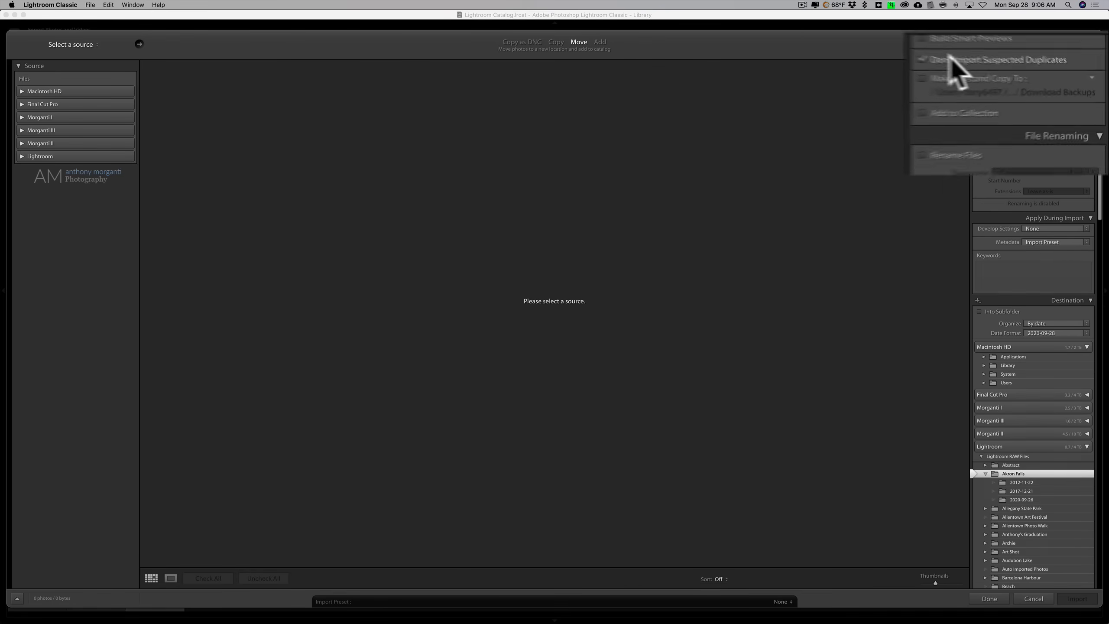
left_click(1033, 599)
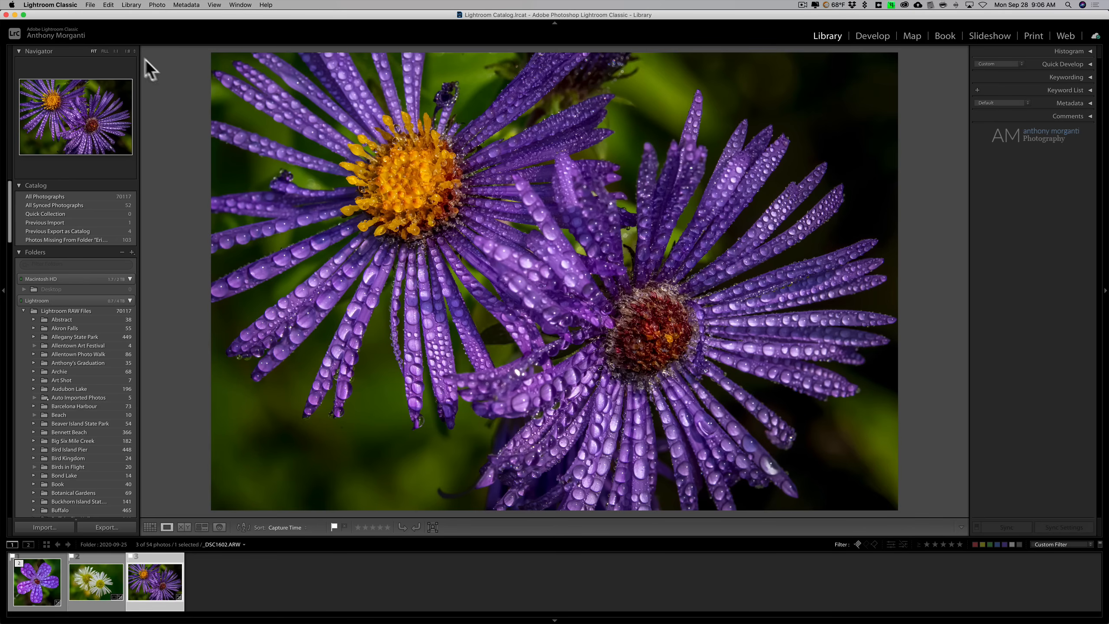
Examine the Standard Preview Size choices in the catalog's file handling settings, keeping Auto
left_click(61, 12)
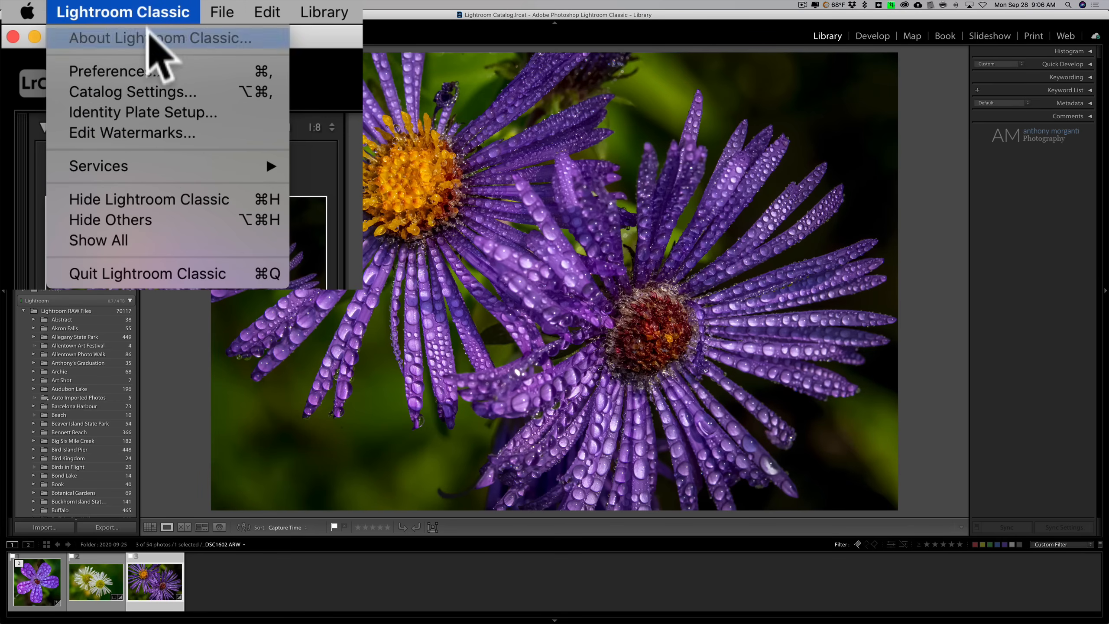
left_click(146, 91)
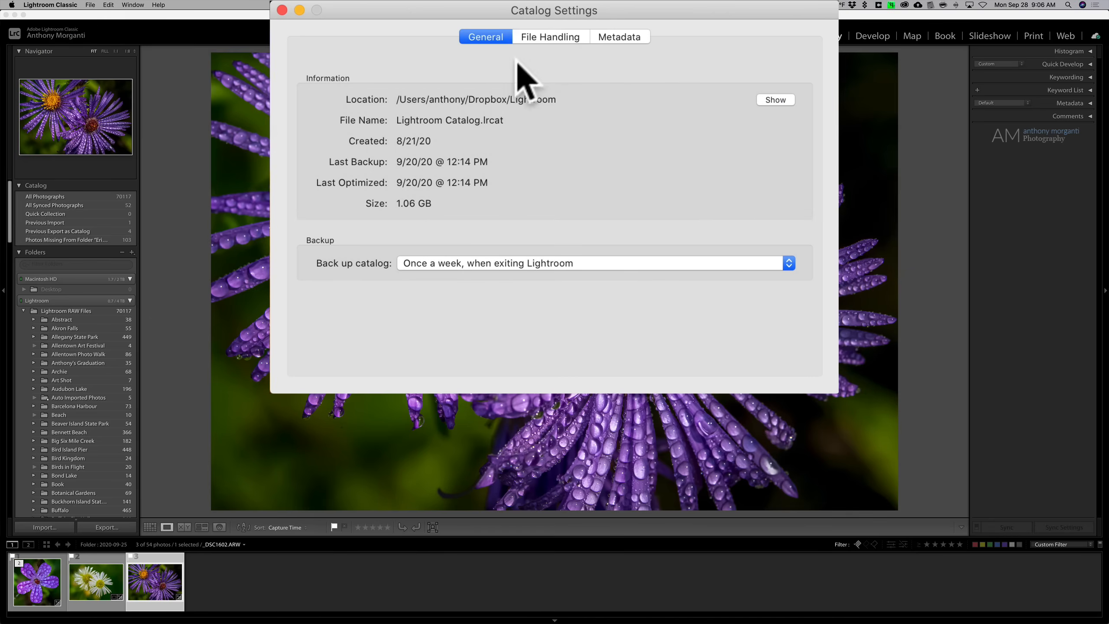
left_click(563, 38)
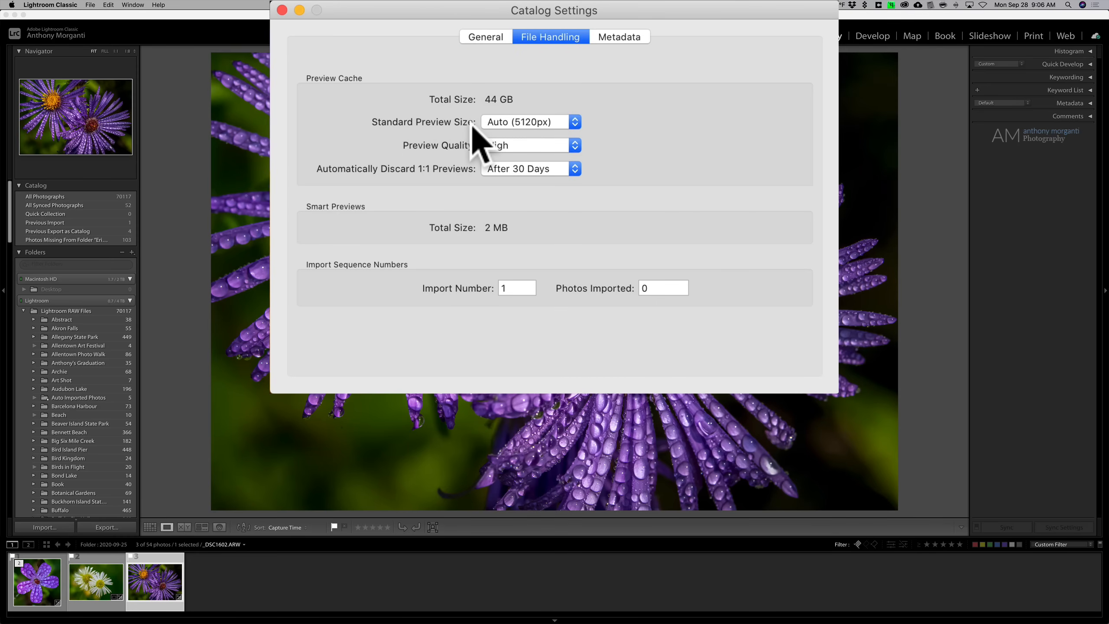
left_click(518, 123)
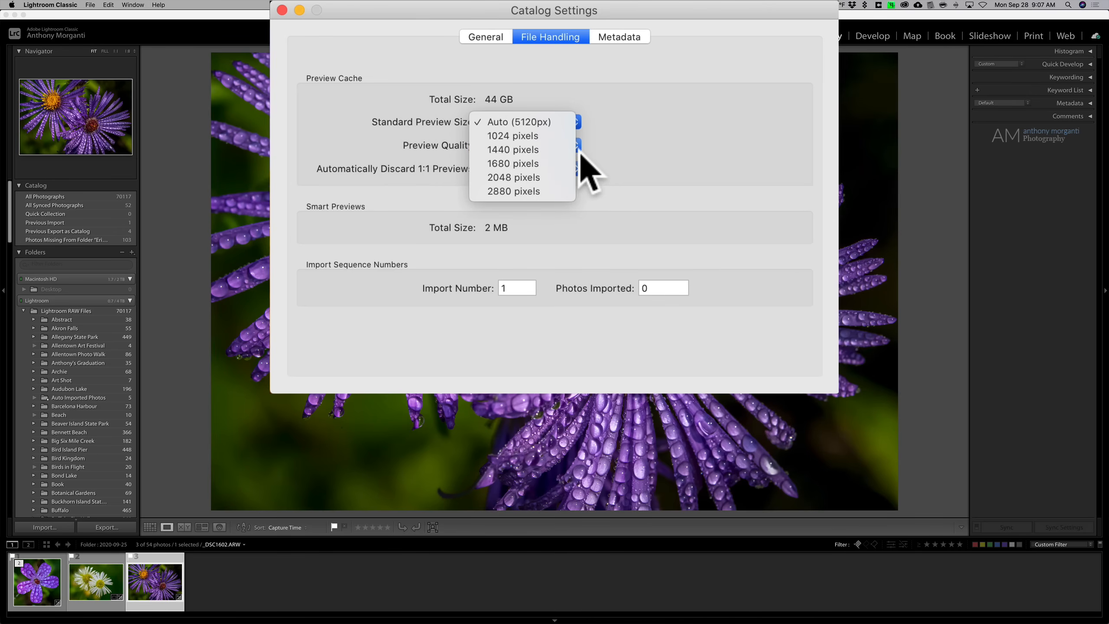
left_click(648, 123)
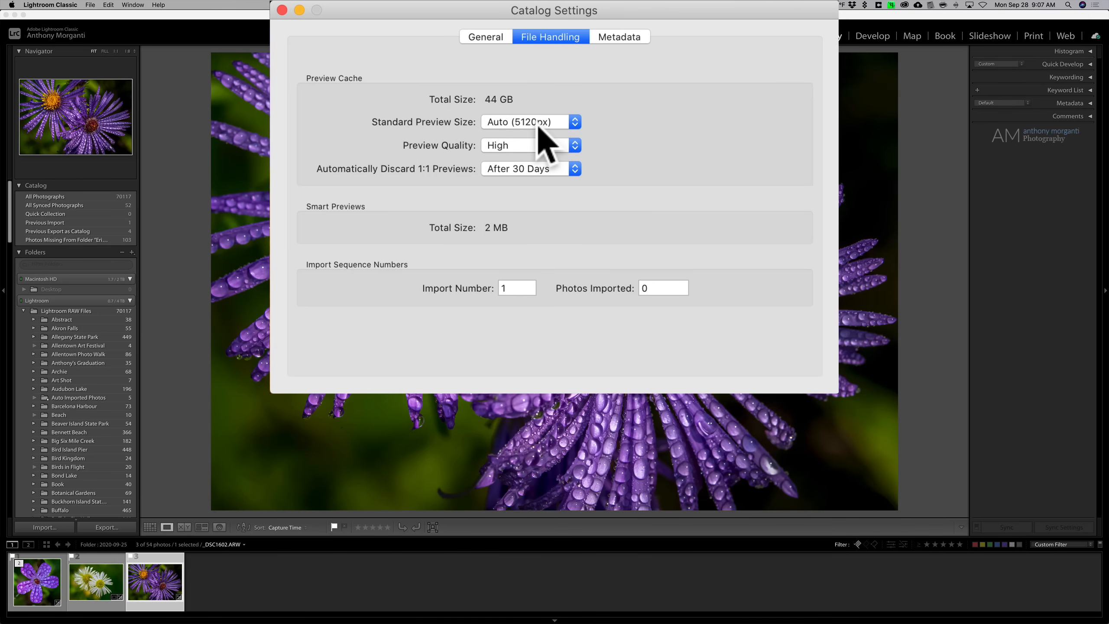
Examine the Preview Quality and Automatically Discard 1:1 Previews choices, keeping High and After 30 Days, and close the catalog settings
left_click(575, 145)
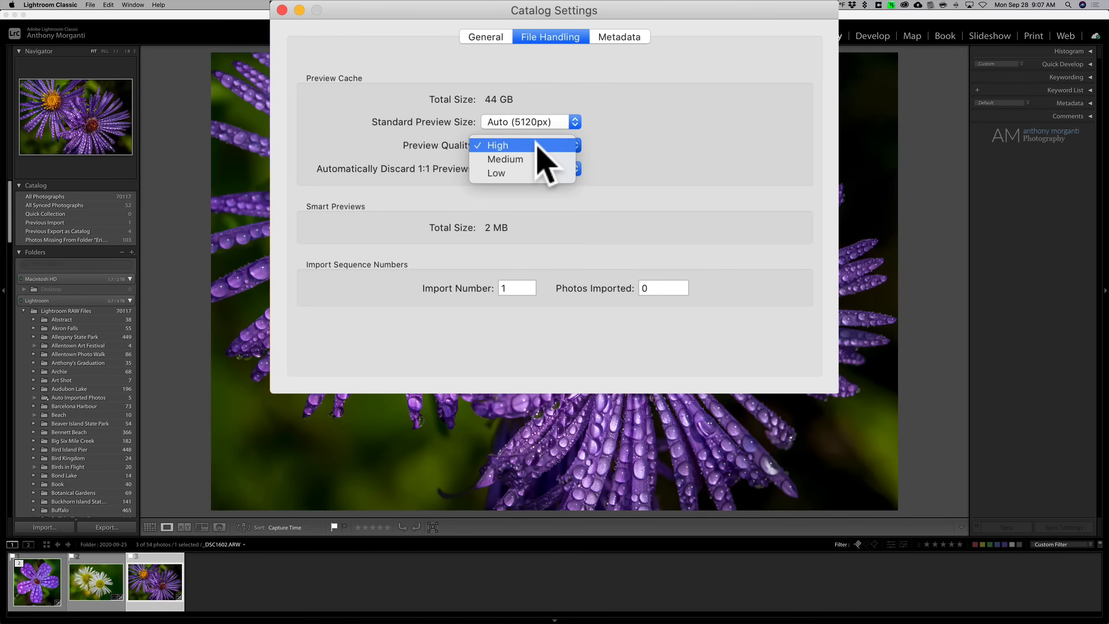
left_click(578, 141)
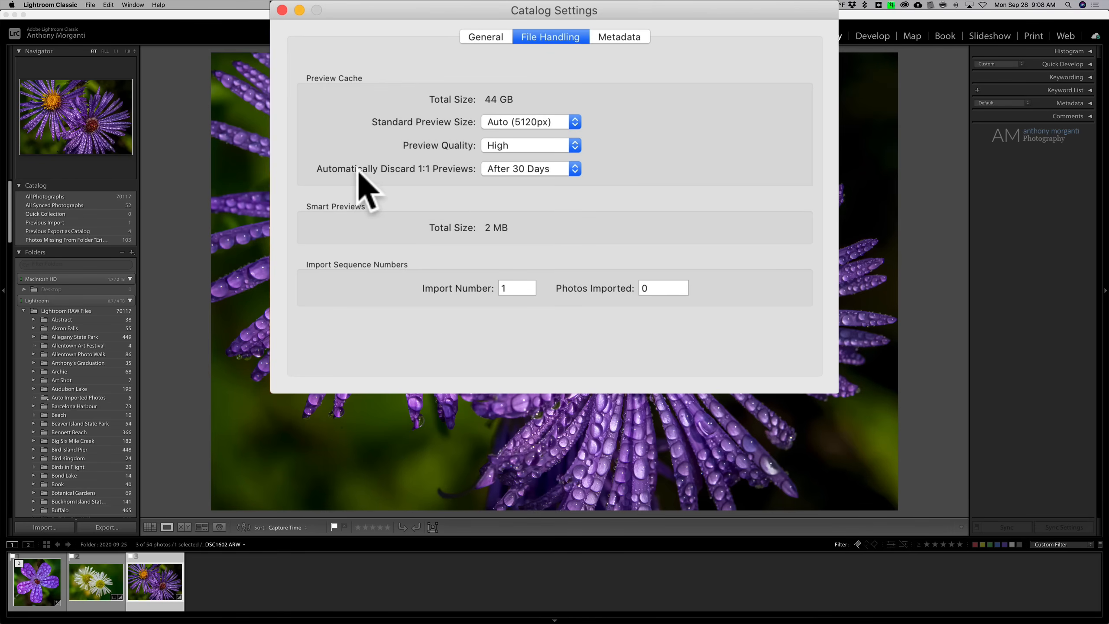
left_click(575, 170)
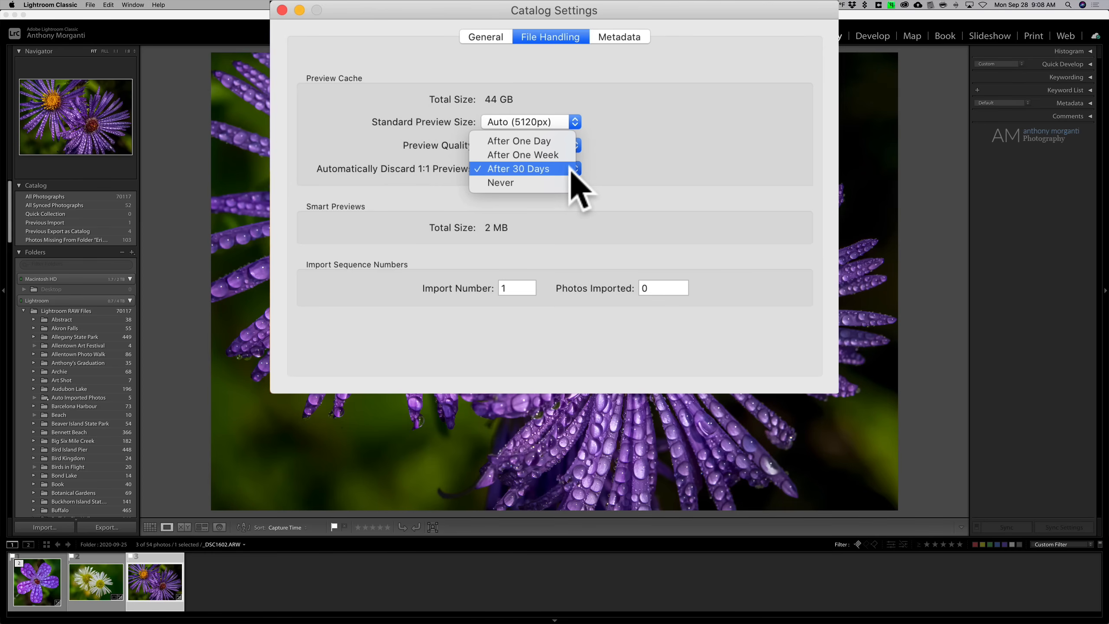
left_click(571, 171)
left_click(584, 170)
left_click(615, 166)
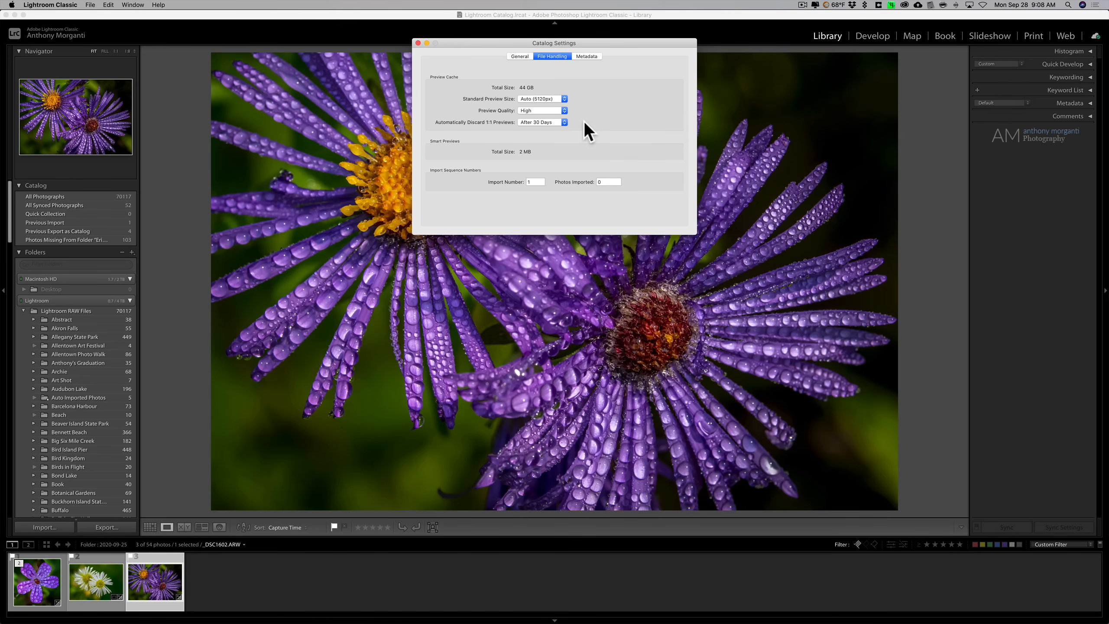
left_click(419, 42)
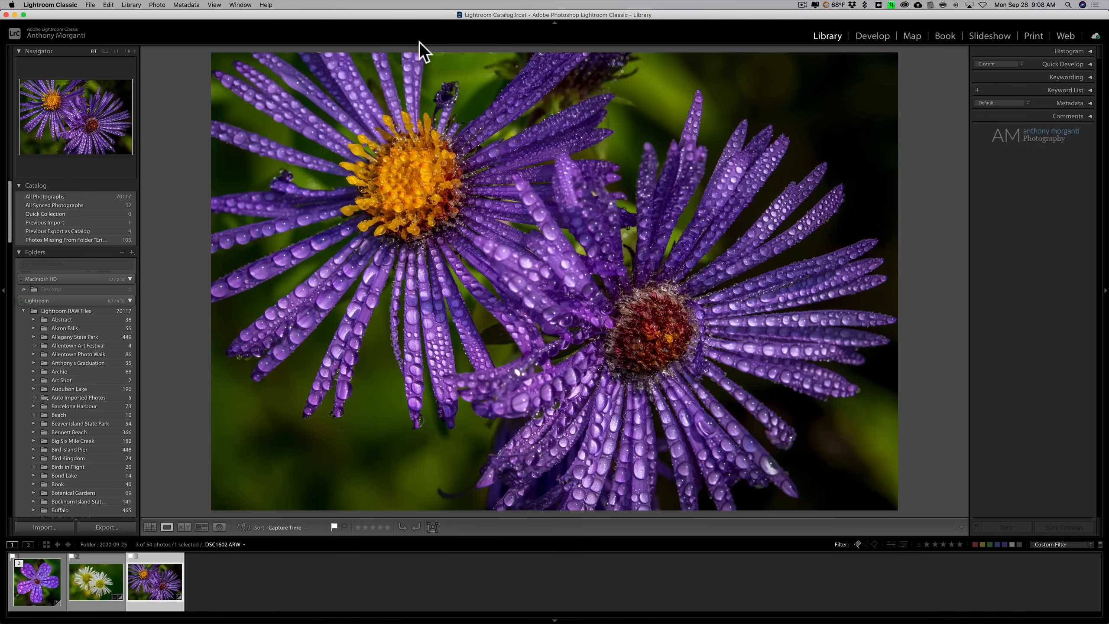
Step through the loupe view from the aster photo to the single five-petal flower and back again
key("Left")
key("Left")
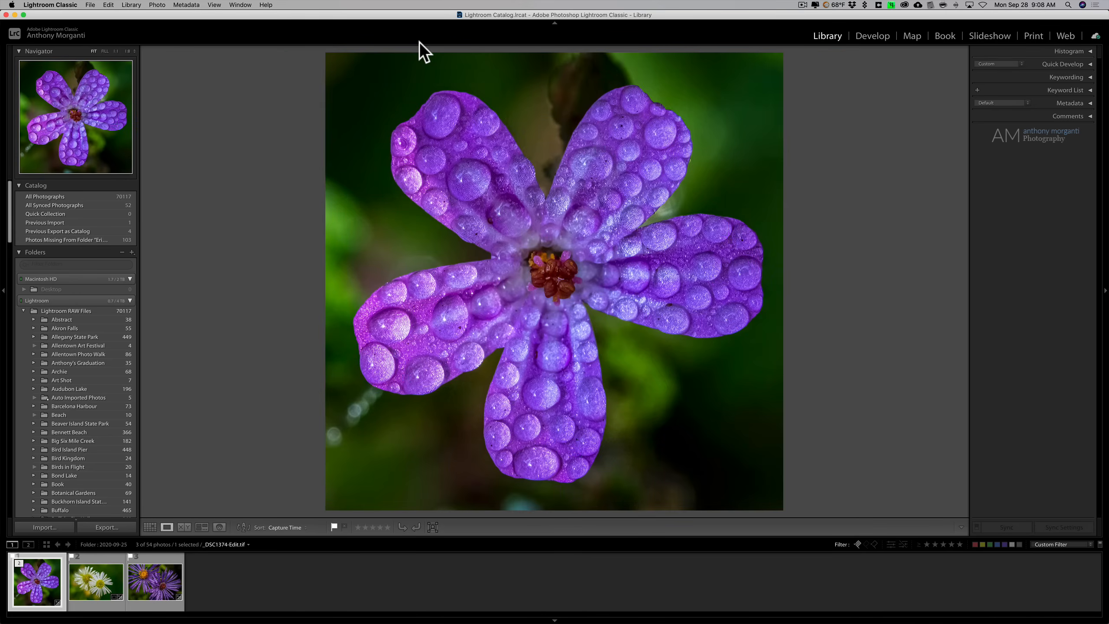
key("Right")
key("Right")
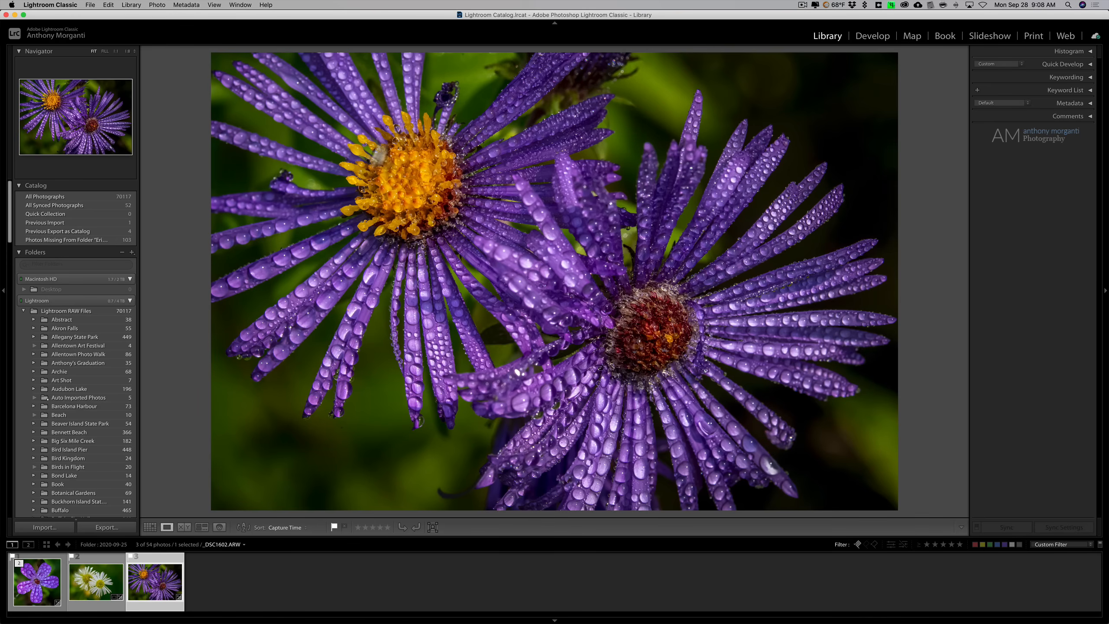
Select all three filmstrip photos, examine the commands for building and discarding previews, and reselect only the third photo
left_click(51, 574)
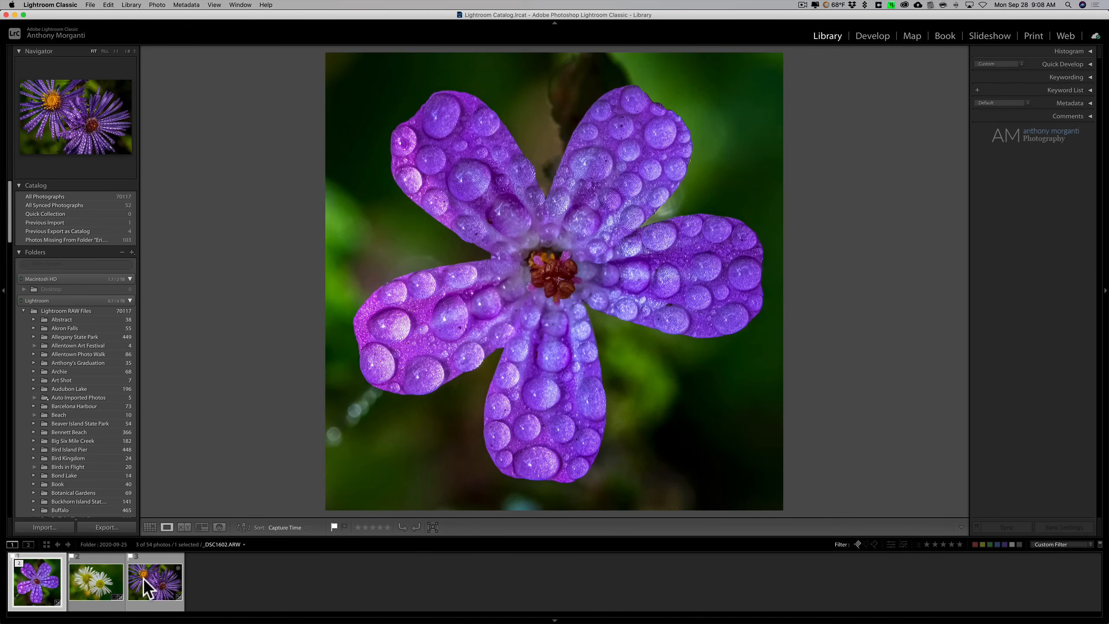
left_click(151, 586, "shift")
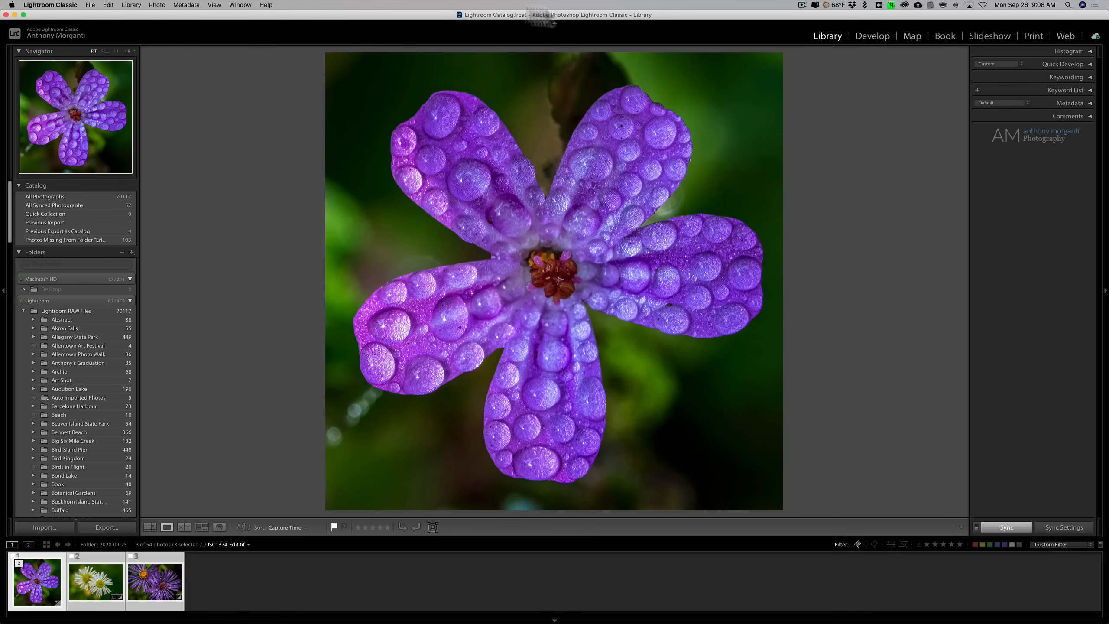
left_click(131, 5)
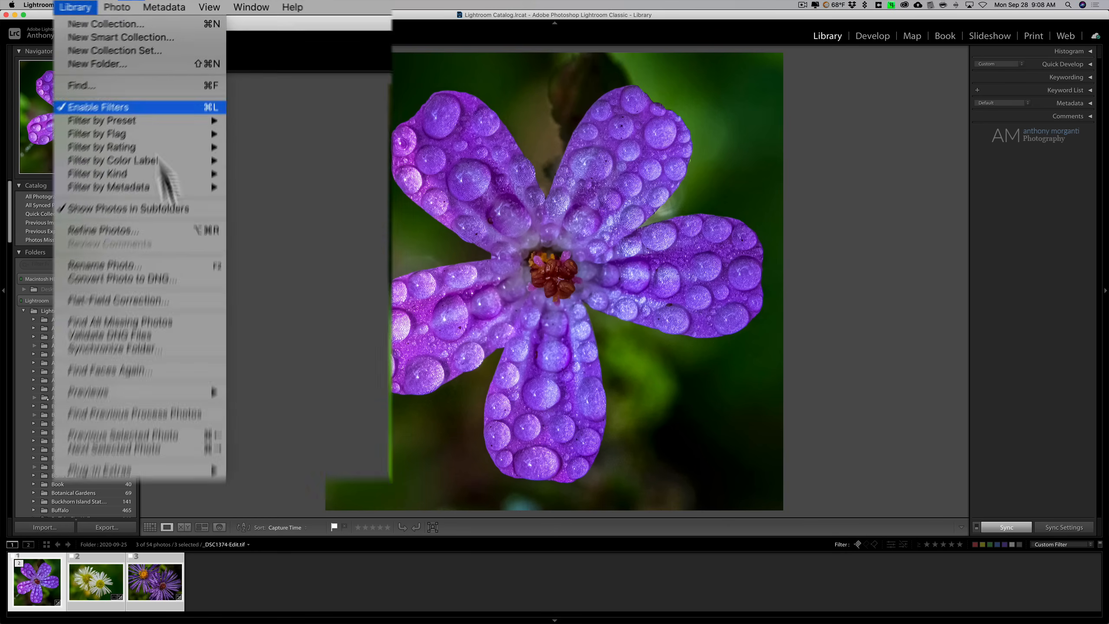
mouse_move(214, 242)
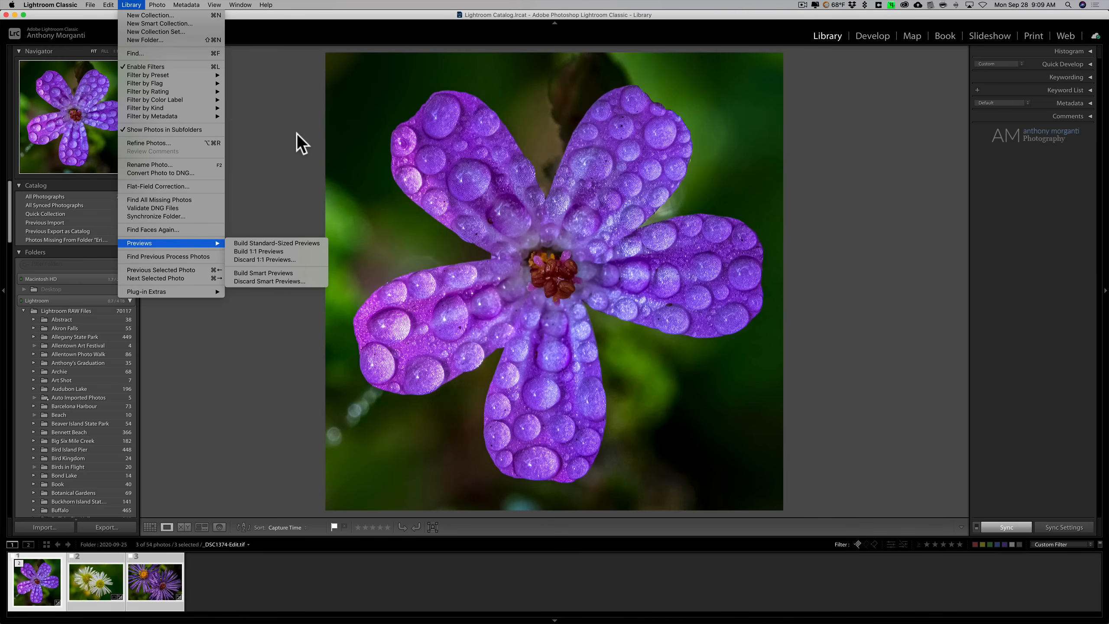
left_click(325, 43)
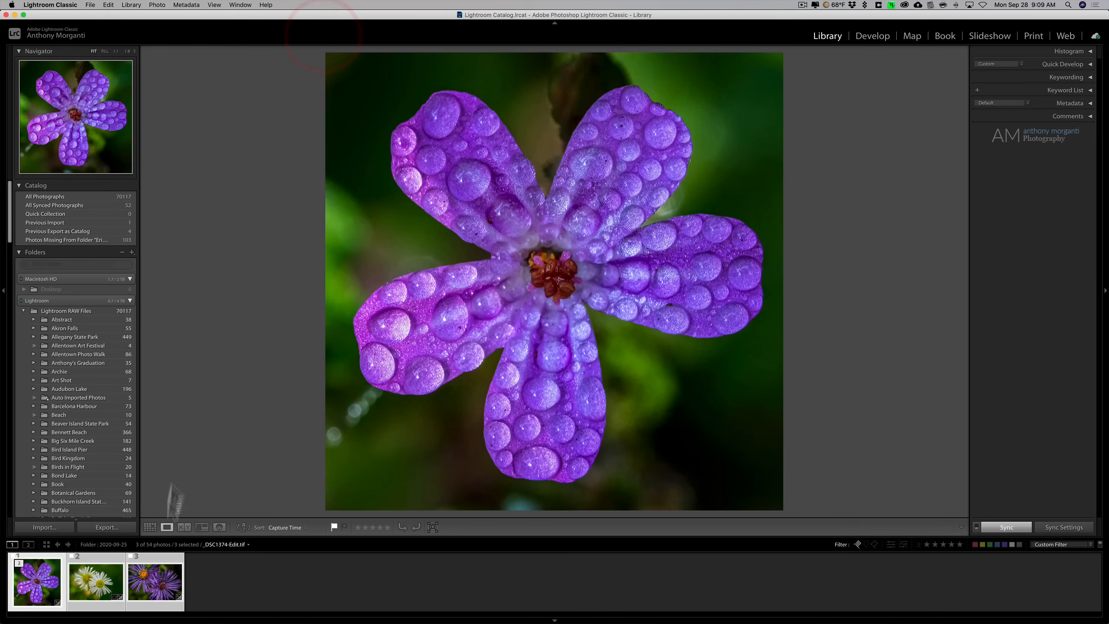
left_click(149, 583)
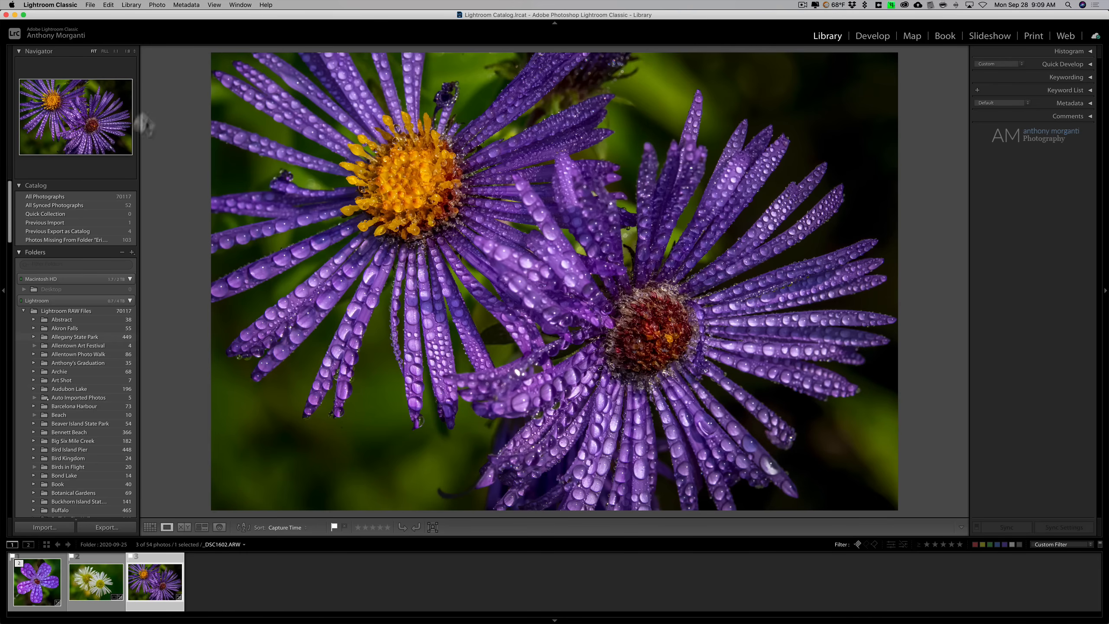
Examine the graphics processor choices in the performance preferences, keeping Custom, and close the preferences
left_click(59, 4)
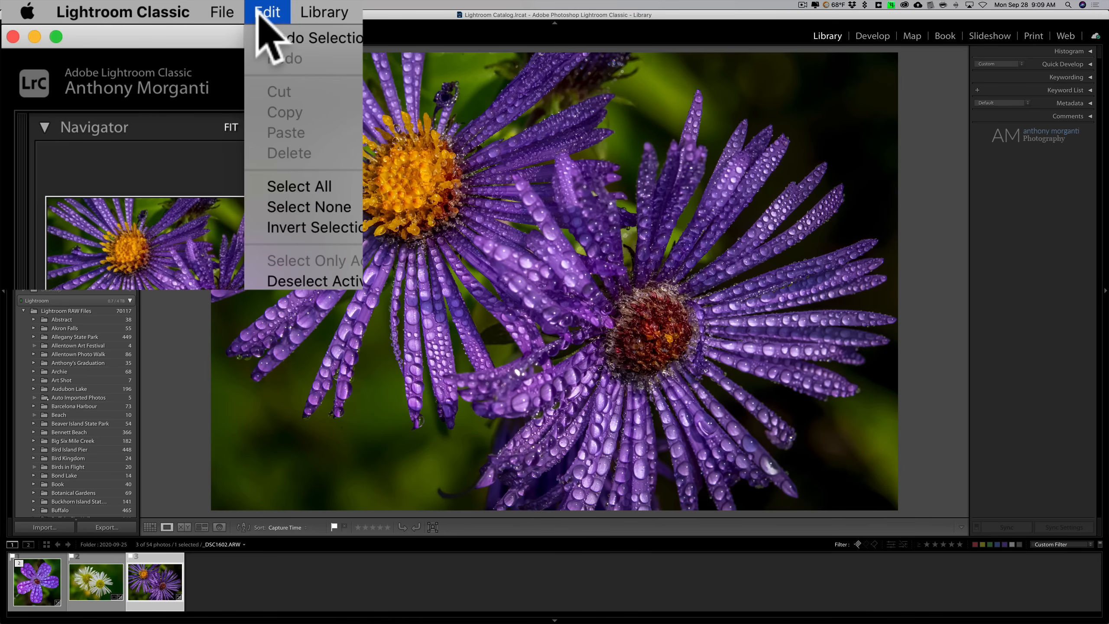
left_click(151, 93)
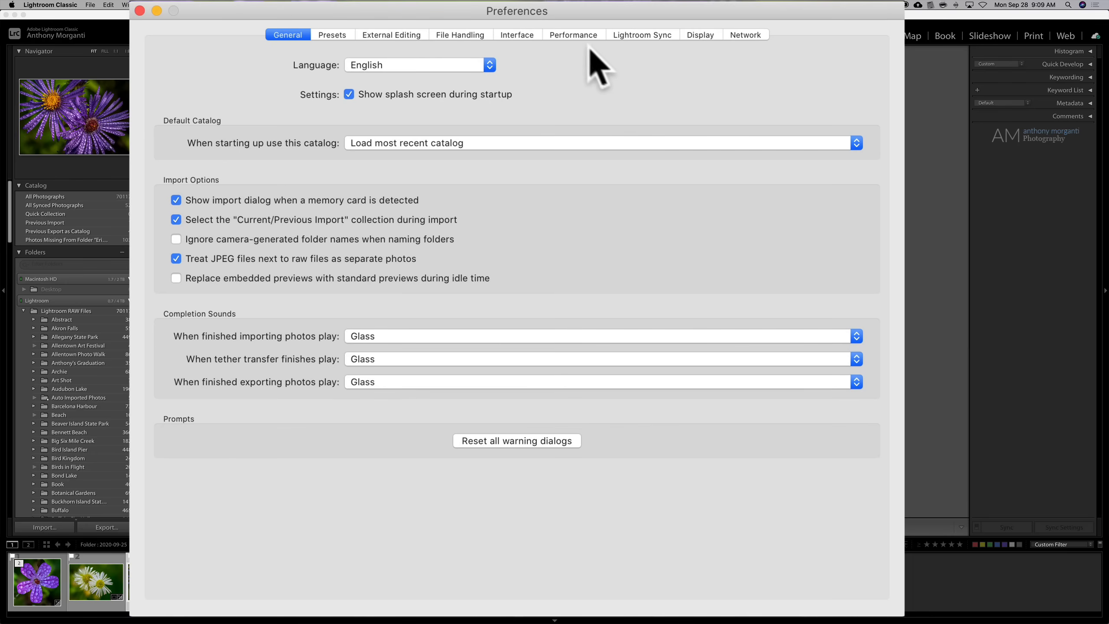
left_click(585, 39)
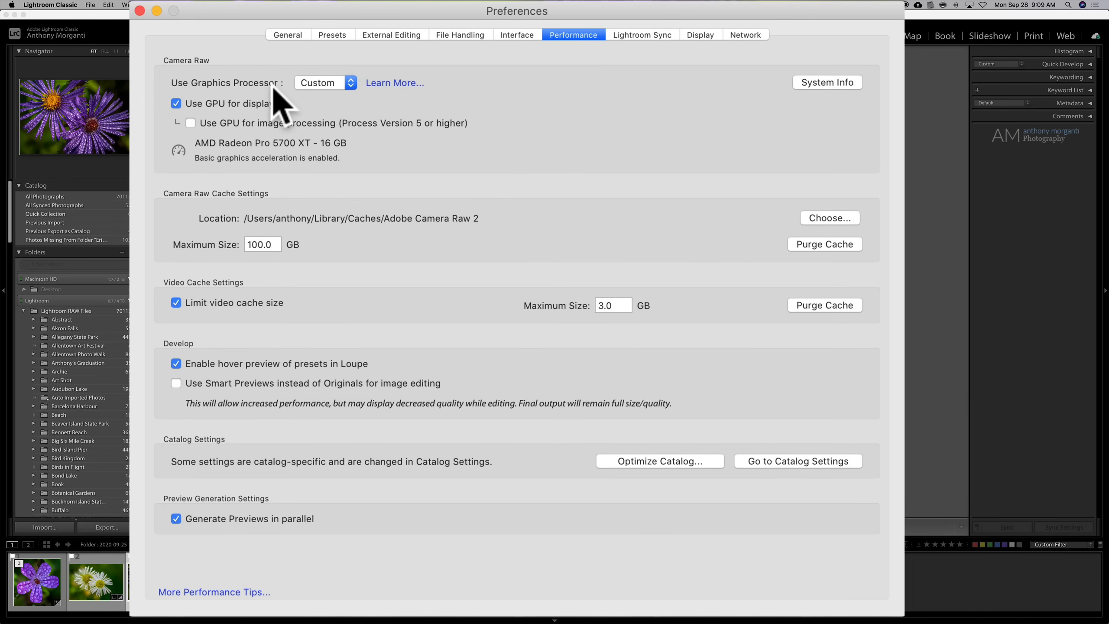
left_click(354, 83)
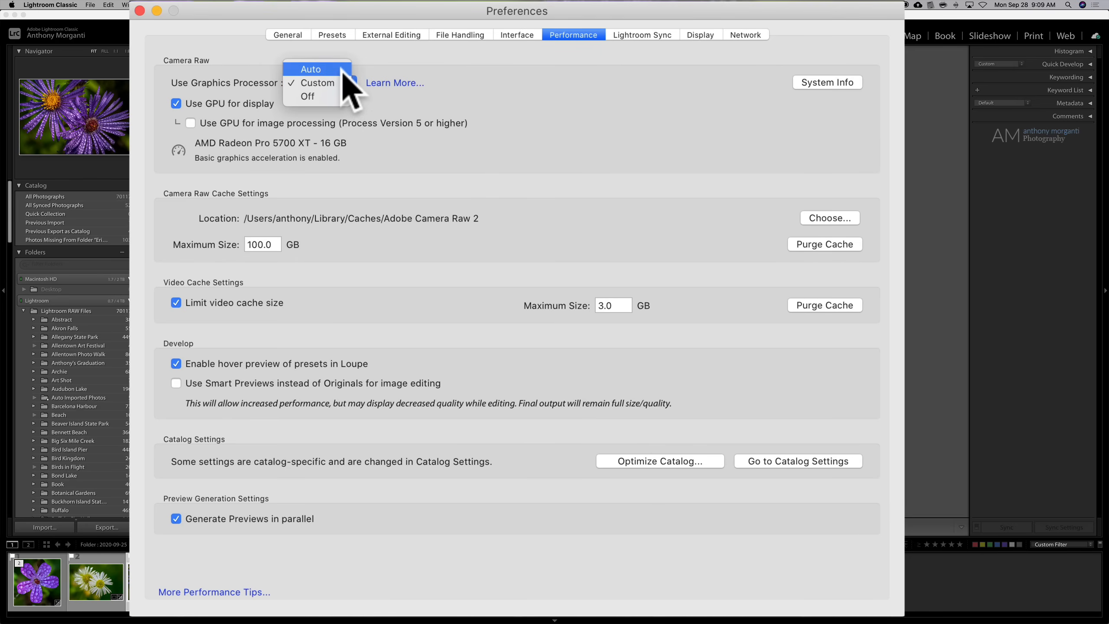
left_click(404, 90)
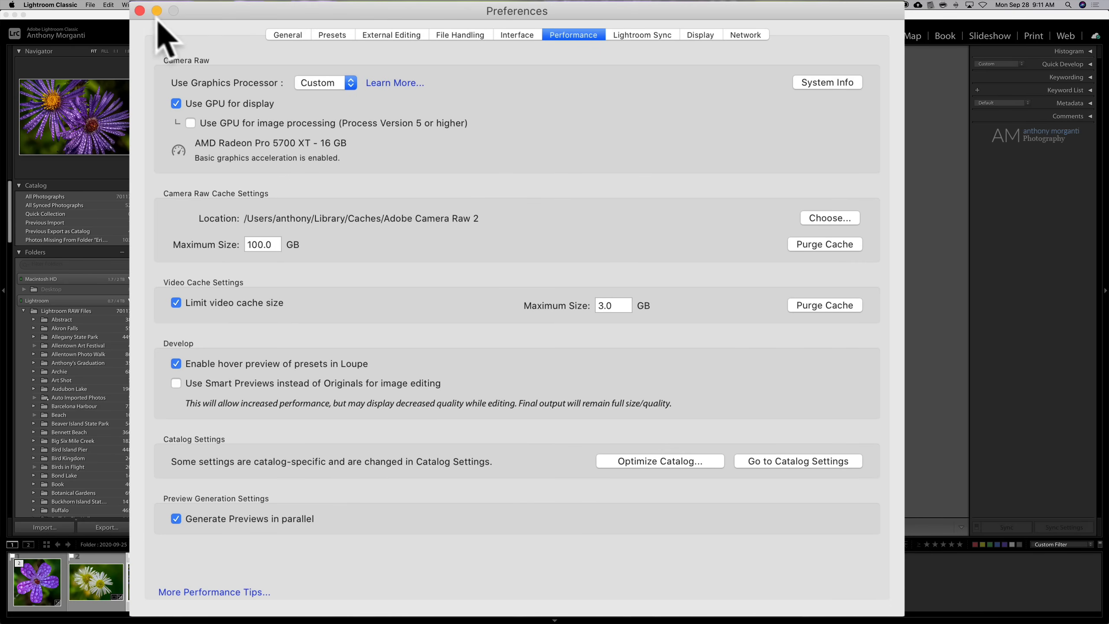
left_click(141, 12)
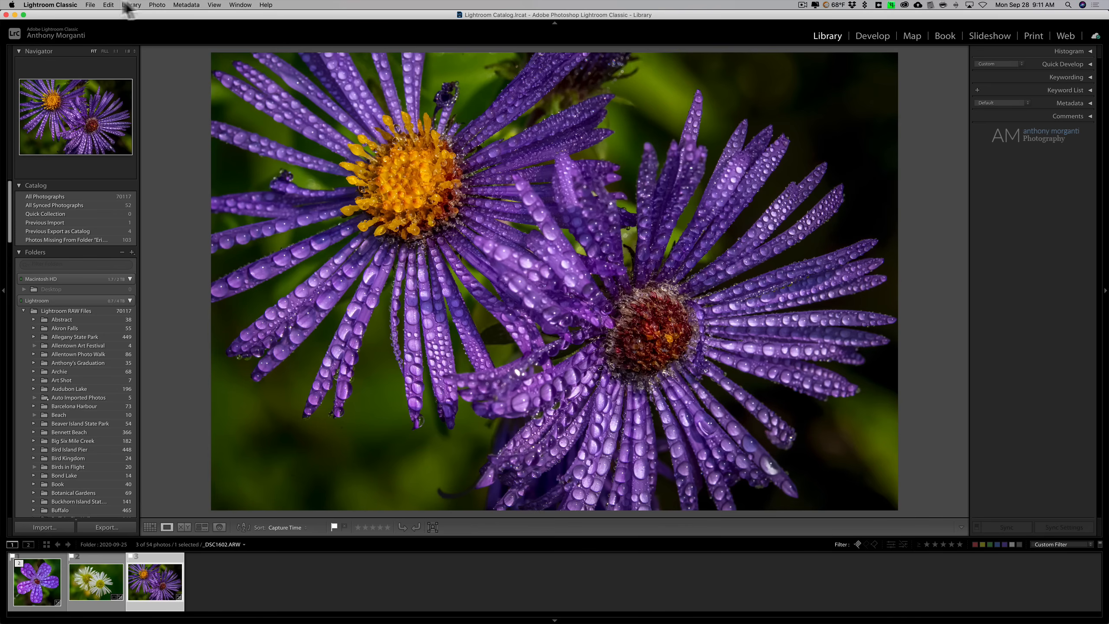
Optimize the Lightroom catalog
left_click(90, 5)
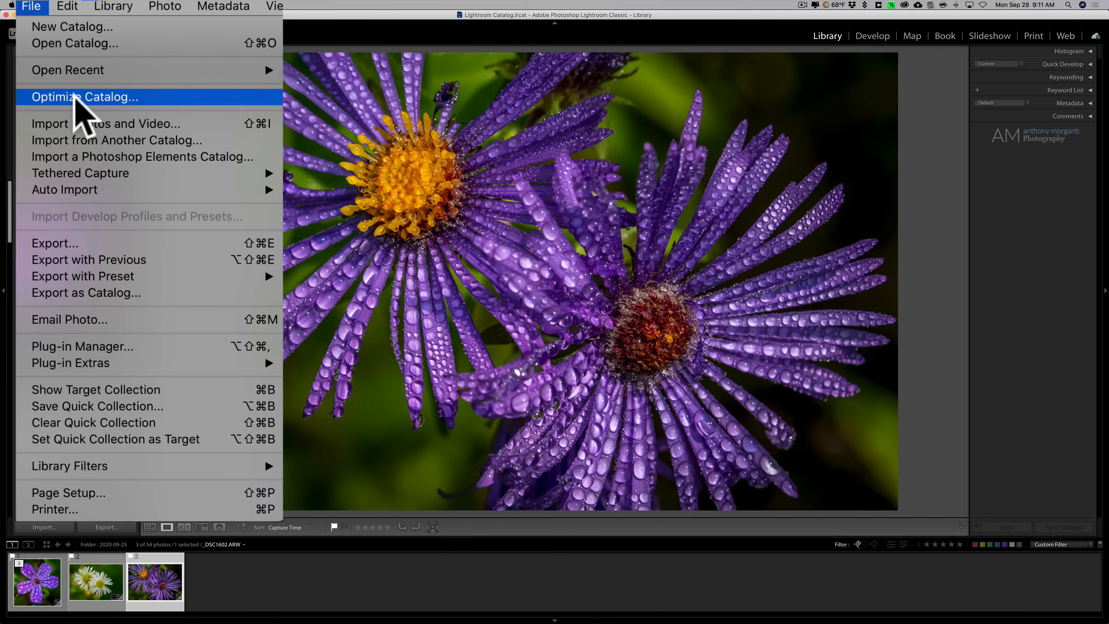
left_click(75, 97)
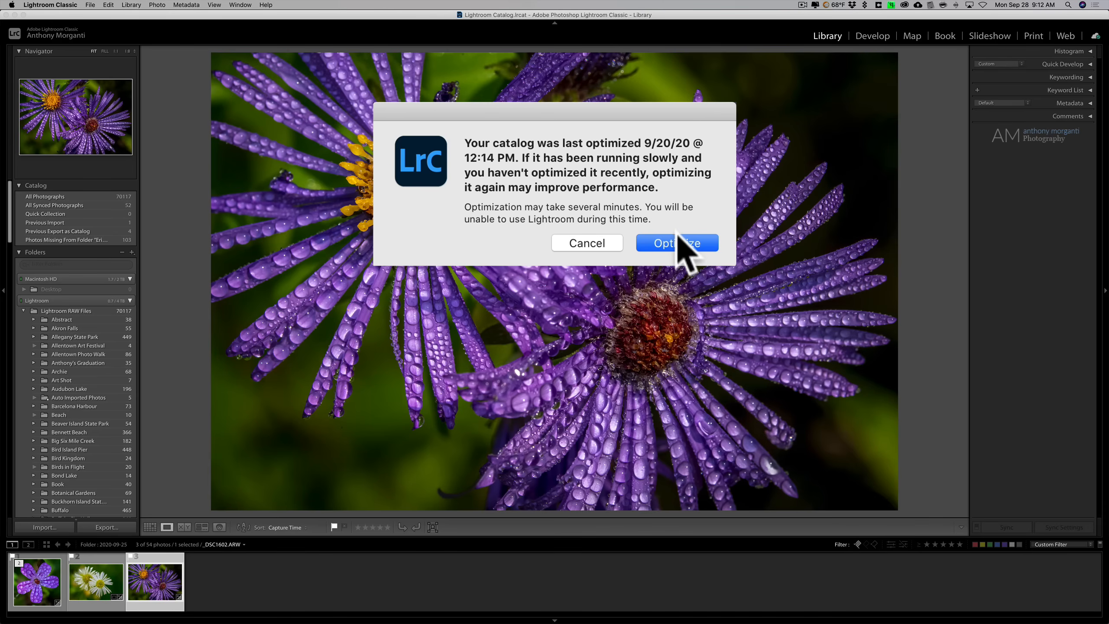
left_click(680, 243)
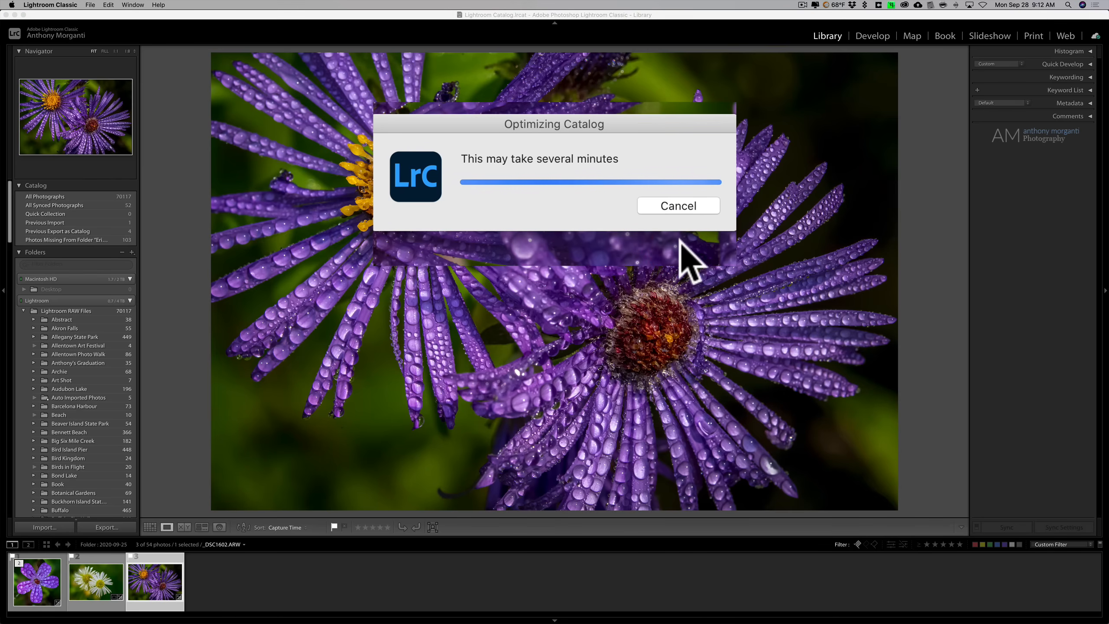